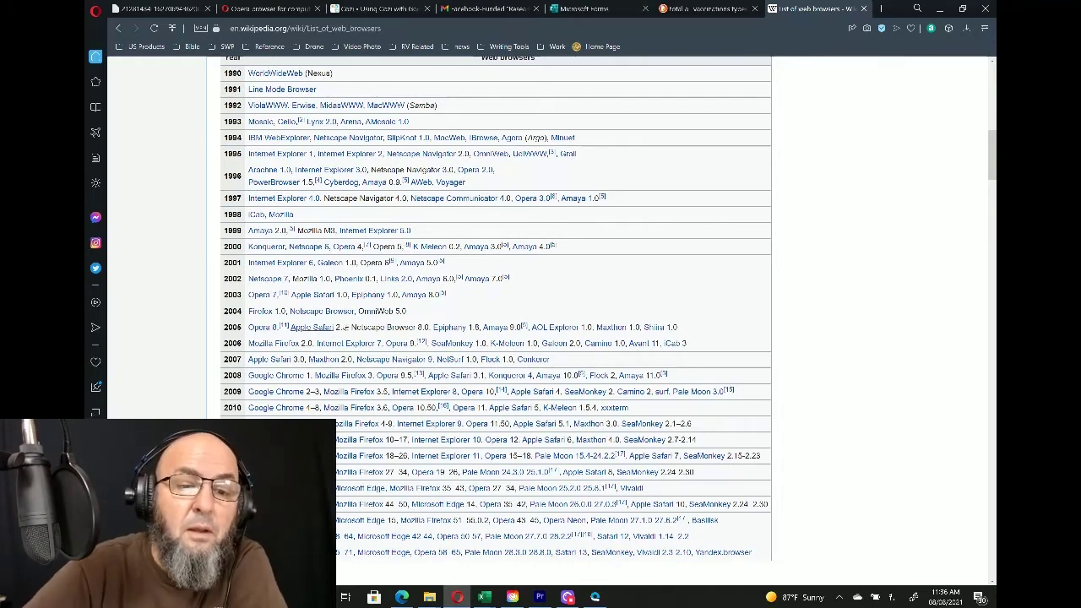
Show the Opera browser for computers page and look through the Workspace 2, Bible Study, Drone and COVID workspaces.
mouse_move(271, 312)
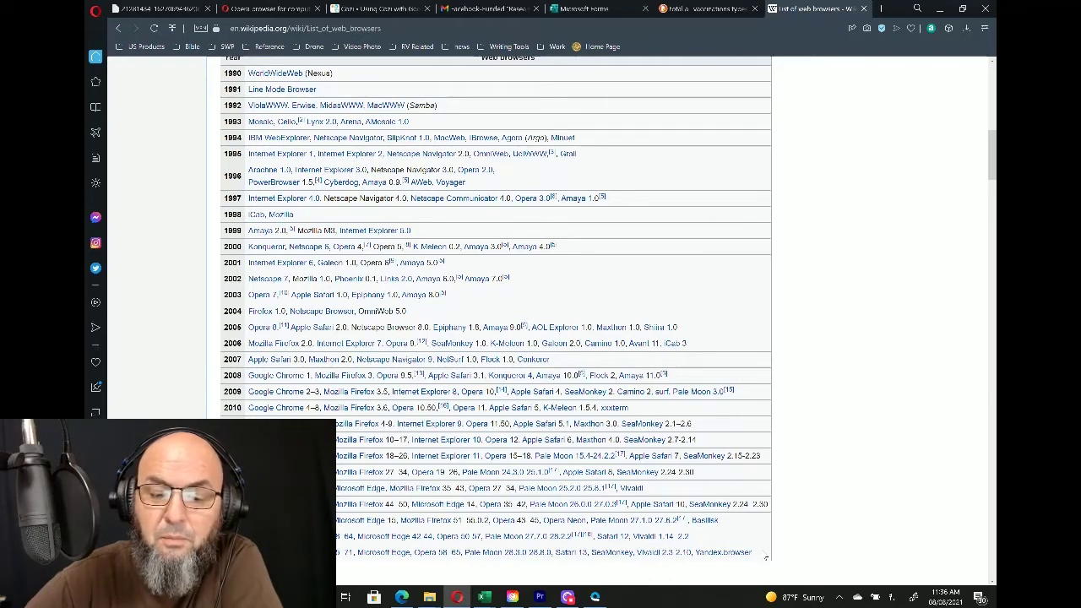
mouse_move(736, 556)
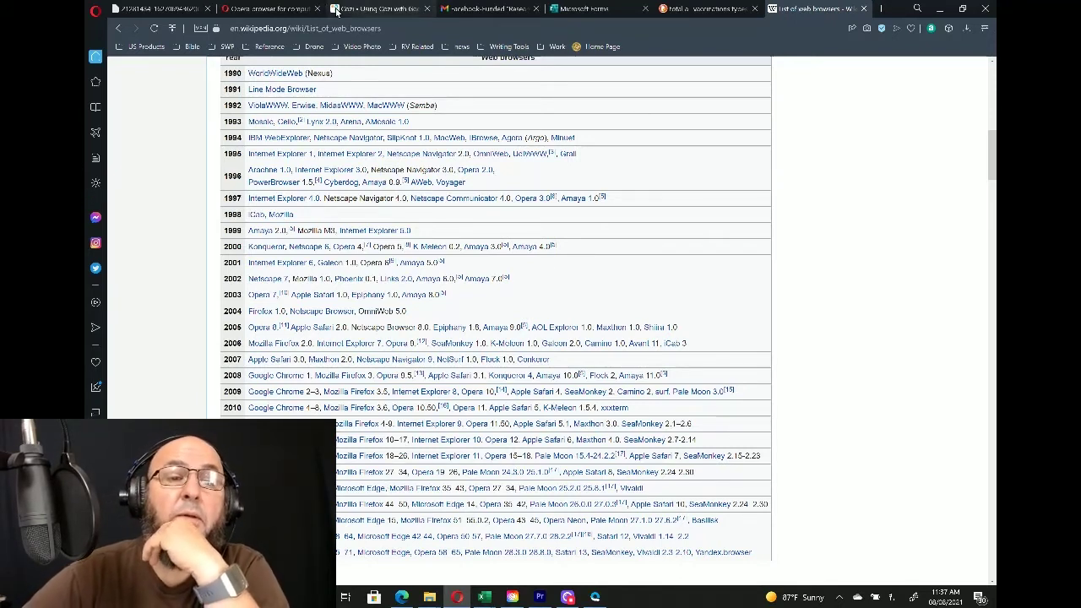
left_click(285, 9)
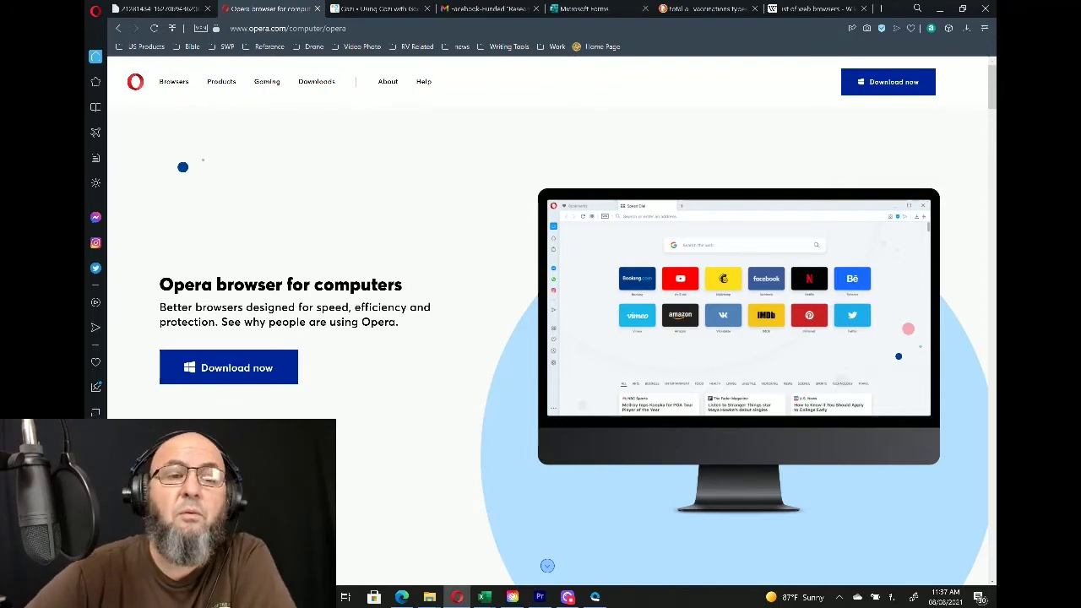
left_click(98, 83)
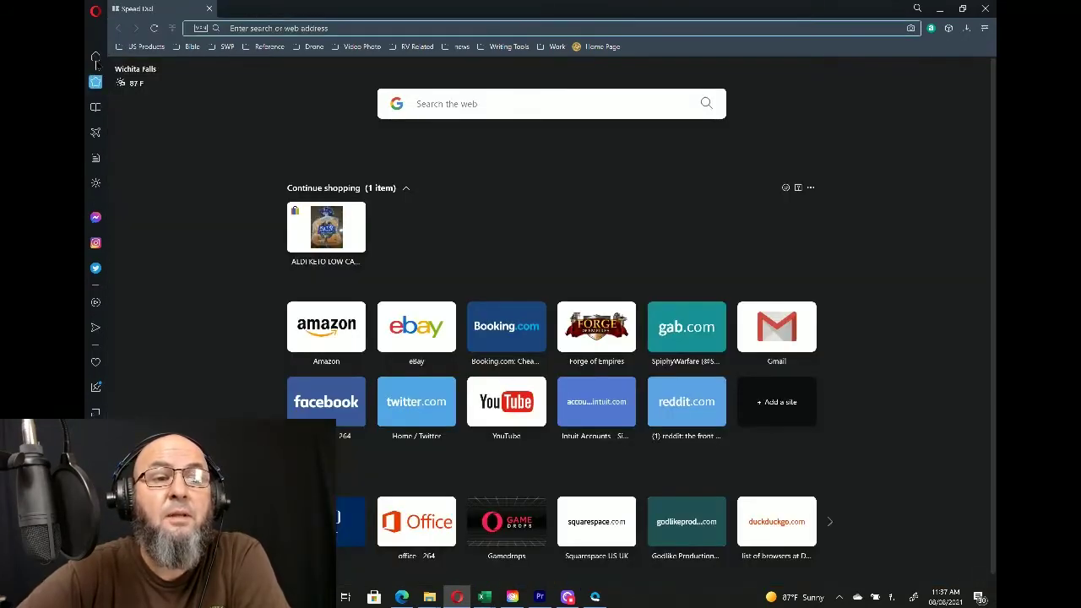
left_click(95, 56)
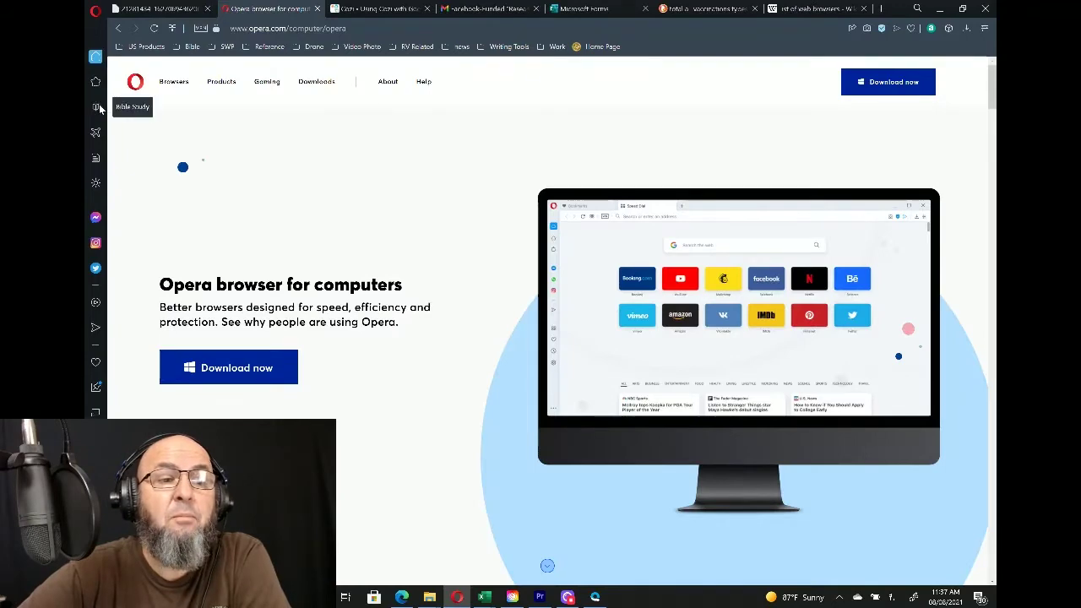
left_click(97, 107)
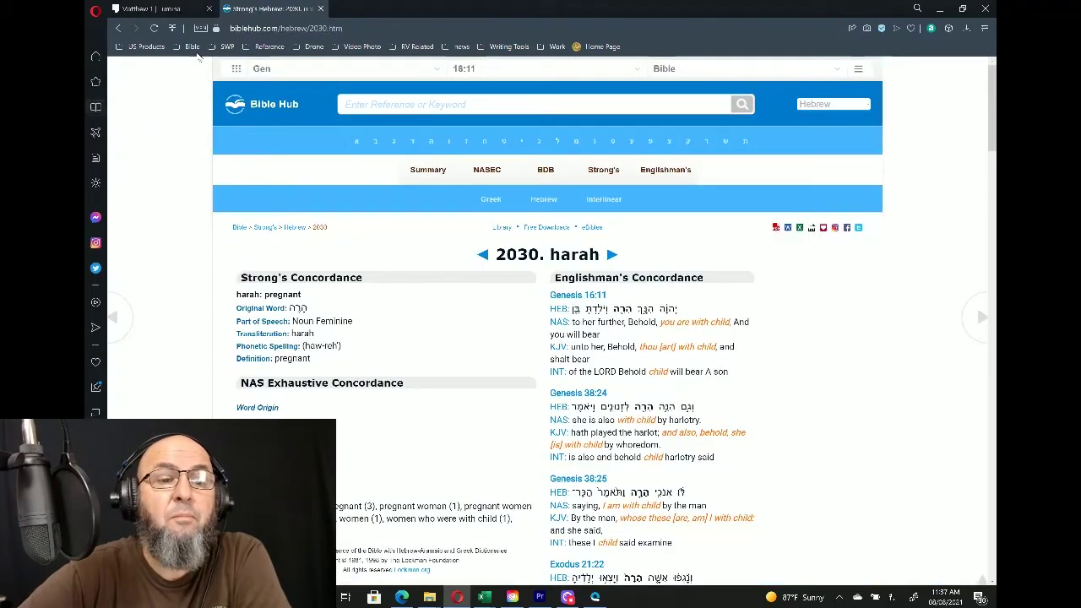
left_click(95, 133)
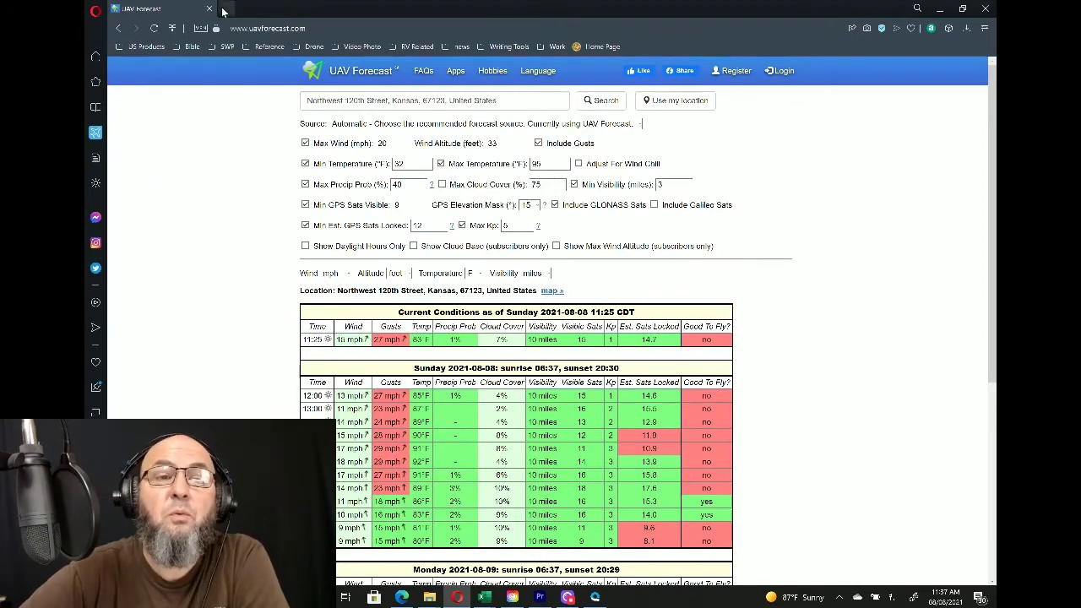
left_click(95, 184)
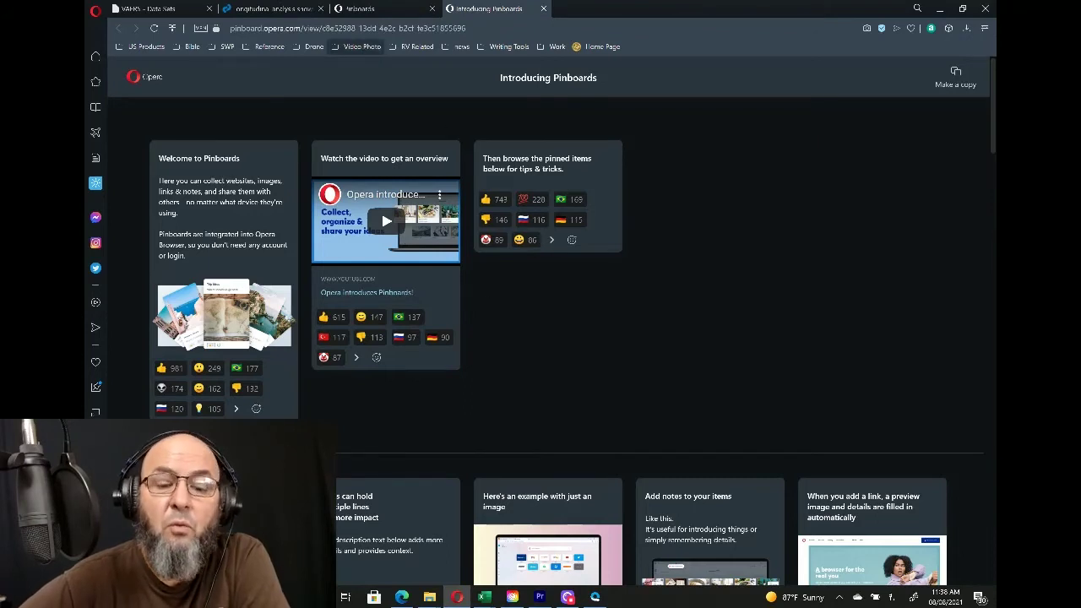
Open the COVID Stuff pinboard from the Pinboards overview and examine its pinned items.
left_click(413, 11)
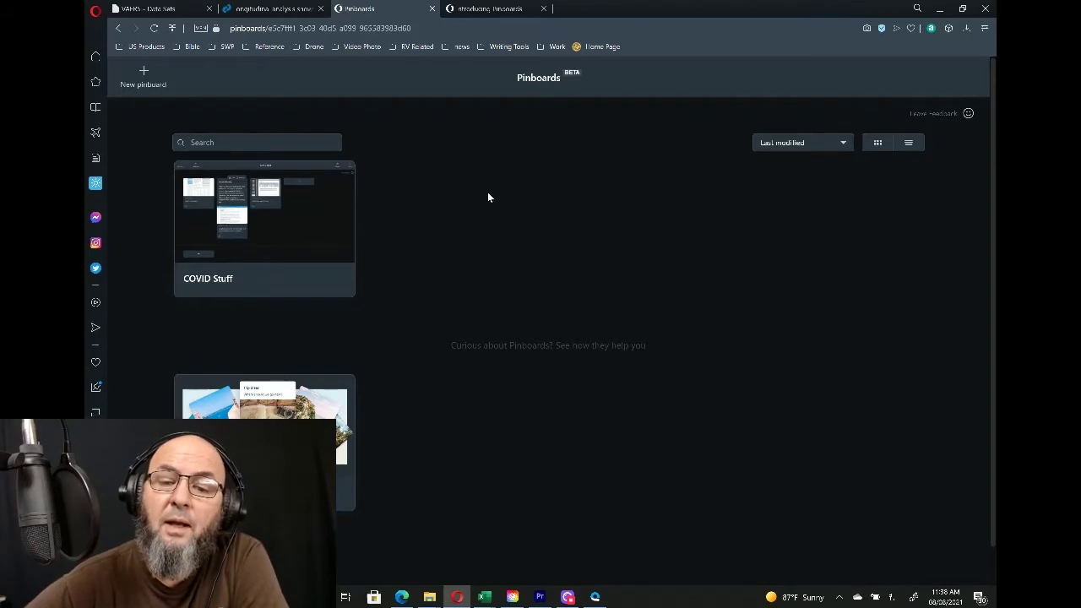
left_click(309, 259)
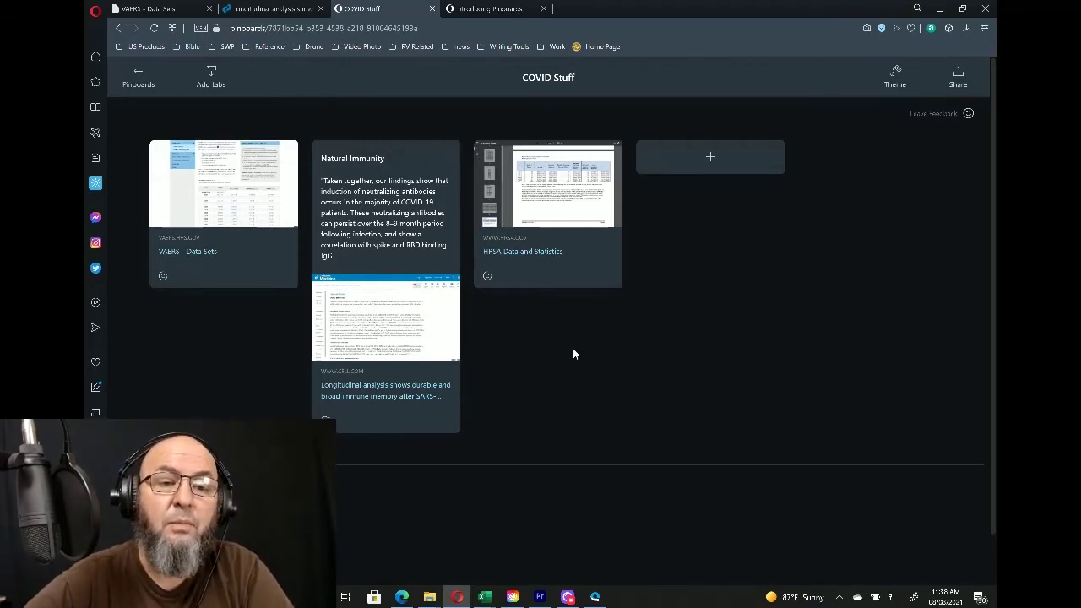
mouse_move(290, 213)
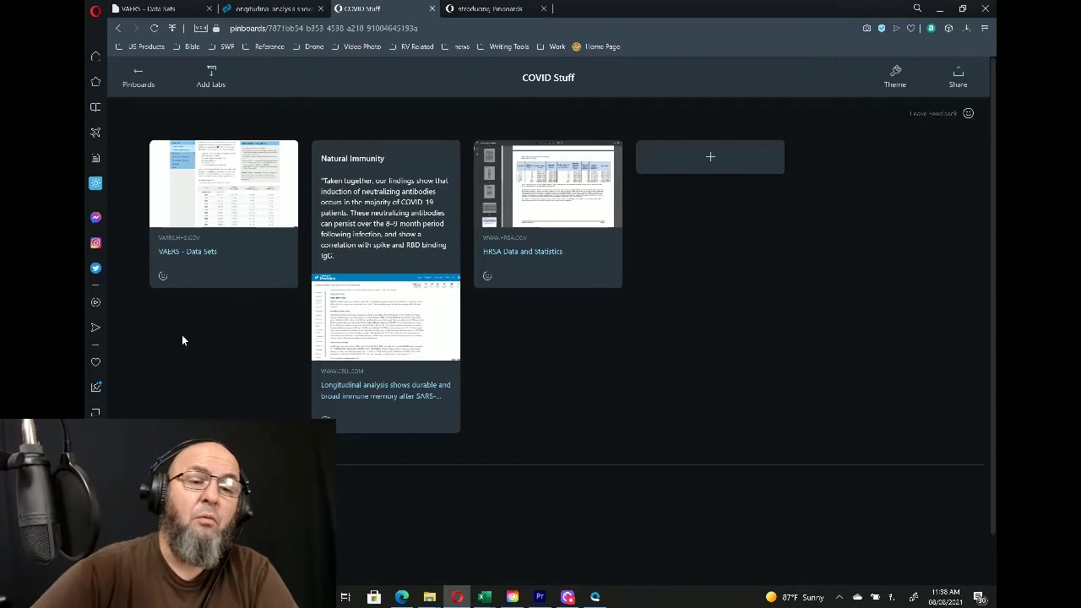
mouse_move(193, 242)
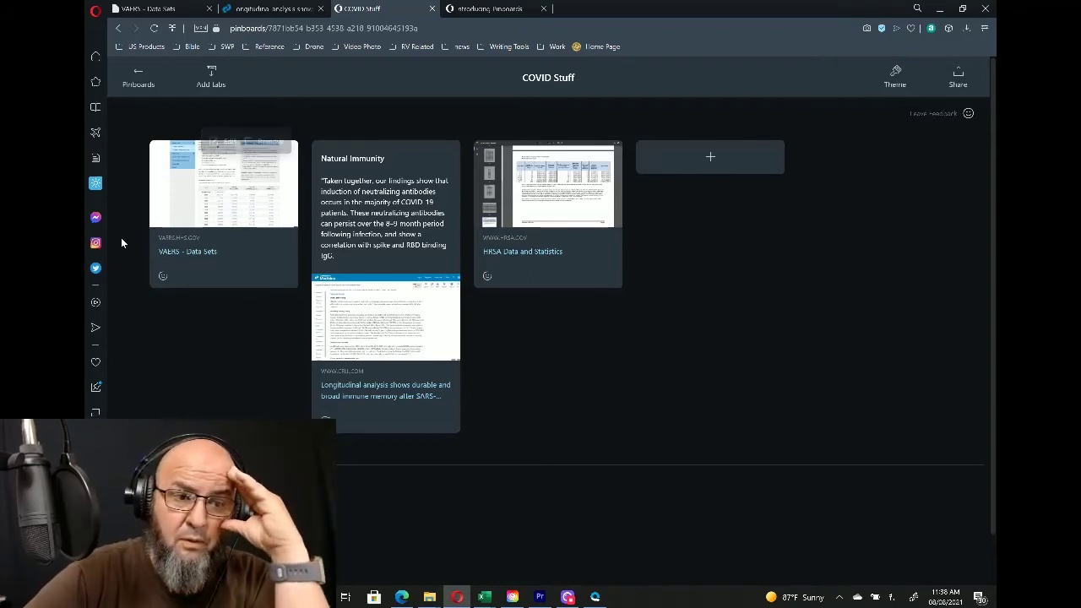
View the Twitter notifications in the sidebar messenger and close it again.
left_click(97, 269)
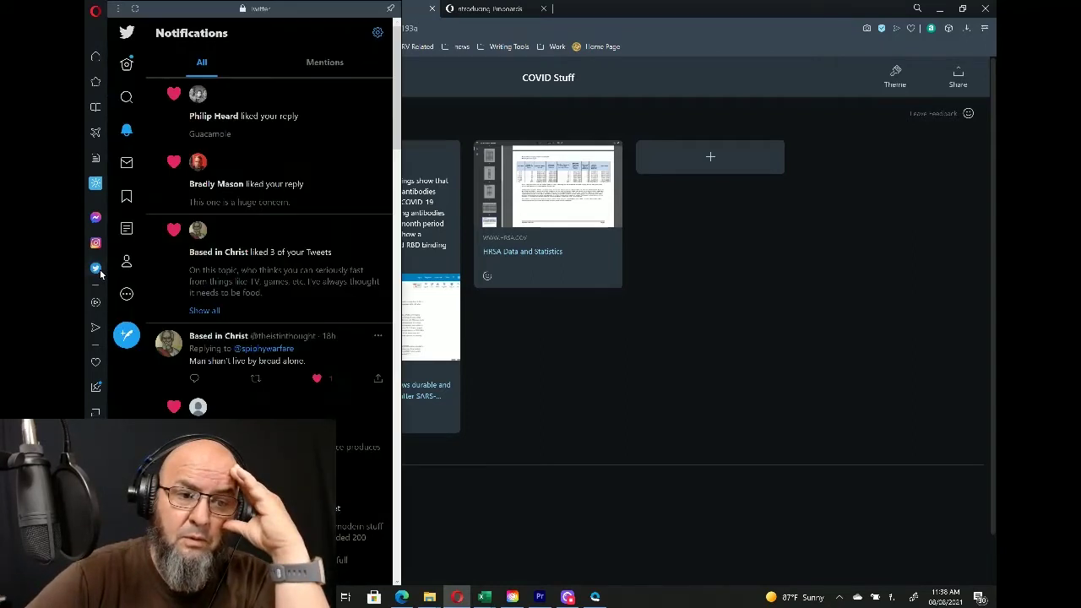
scroll(253, 254, "down", 4)
scroll(253, 253, "up", 4)
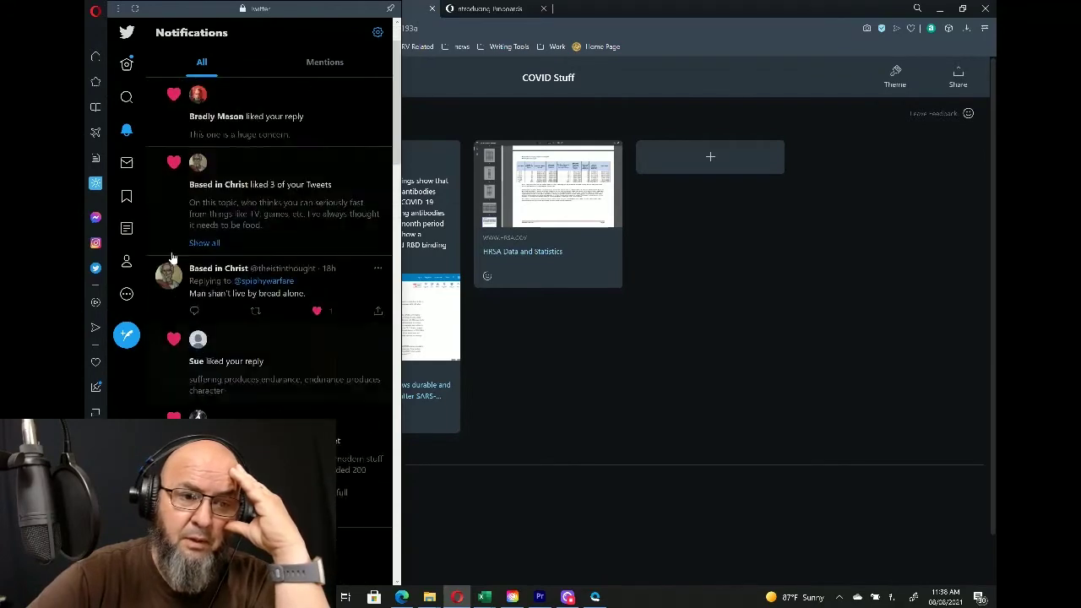
left_click(94, 269)
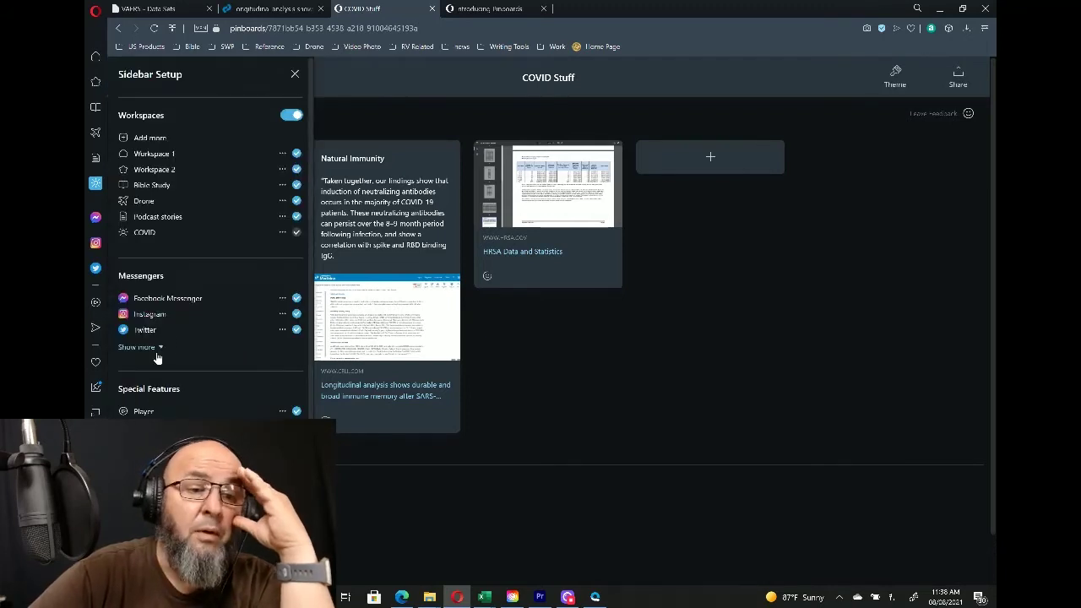
Look through the full list of available messengers in Sidebar Setup, collapse it and close the setup.
left_click(157, 350)
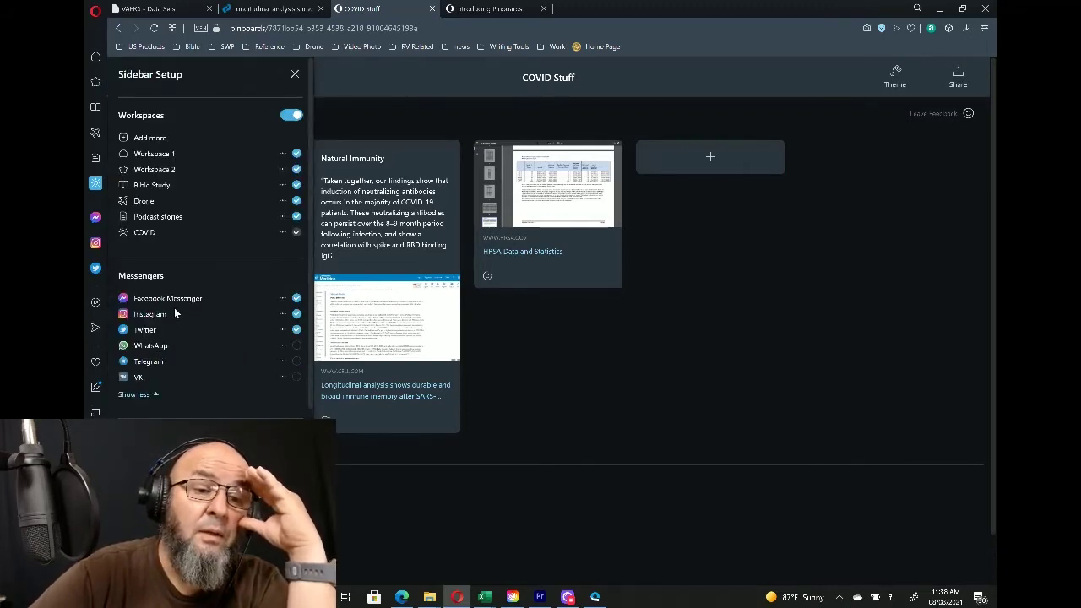
left_click(142, 394)
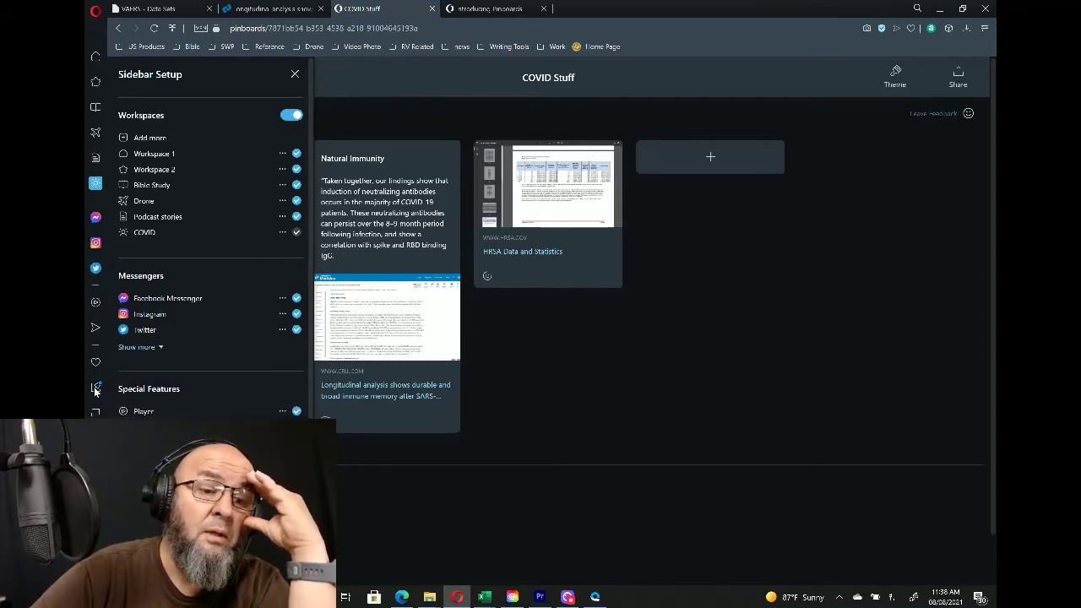
left_click(603, 367)
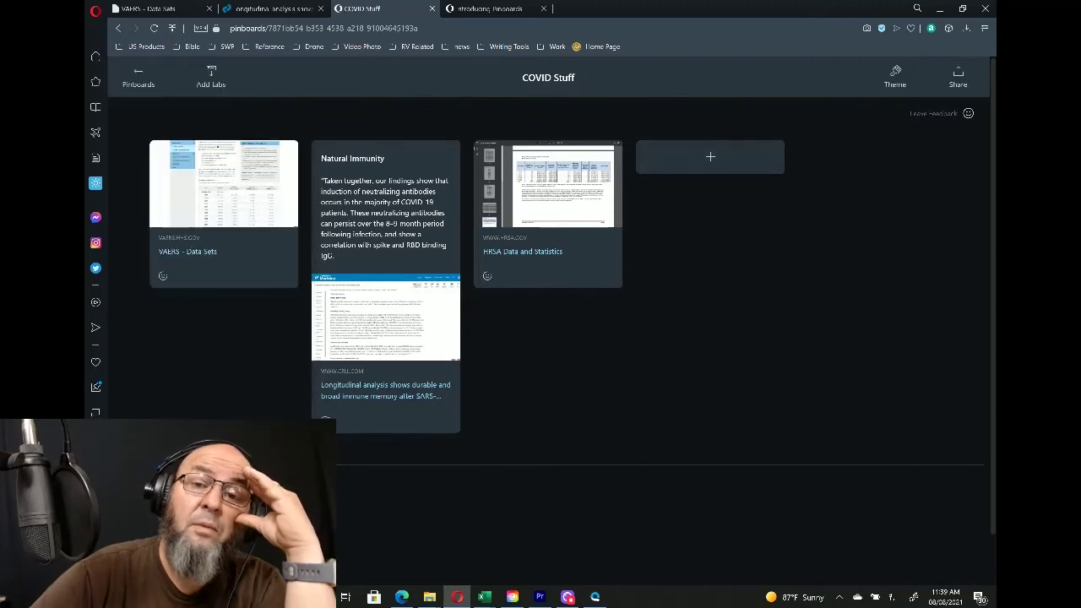
Open the eBay listing for the Aldi keto hamburger buns in a new tab.
left_click(568, 9)
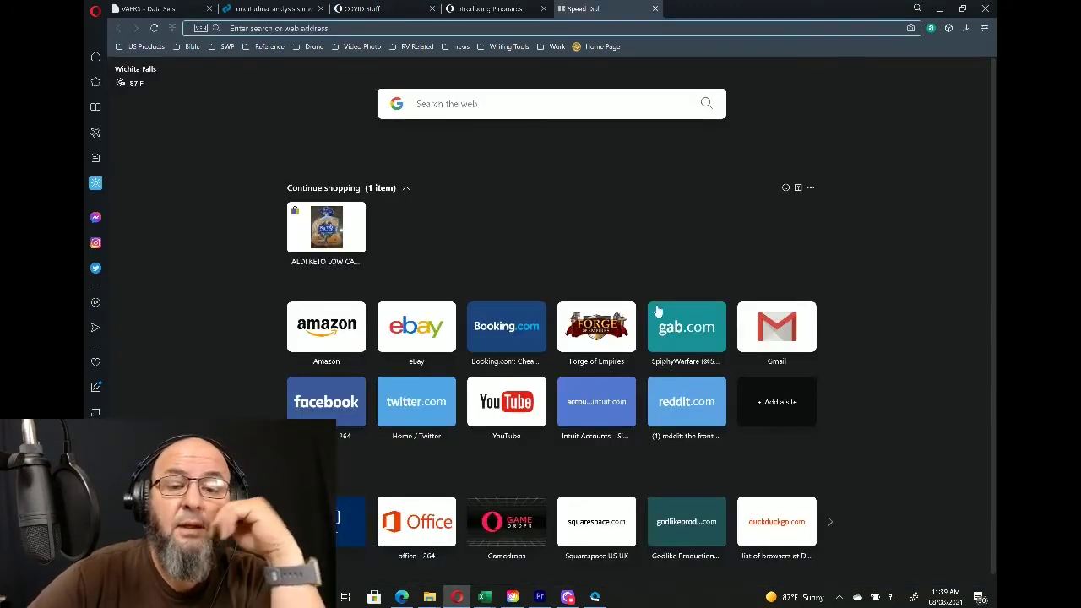
left_click(429, 342)
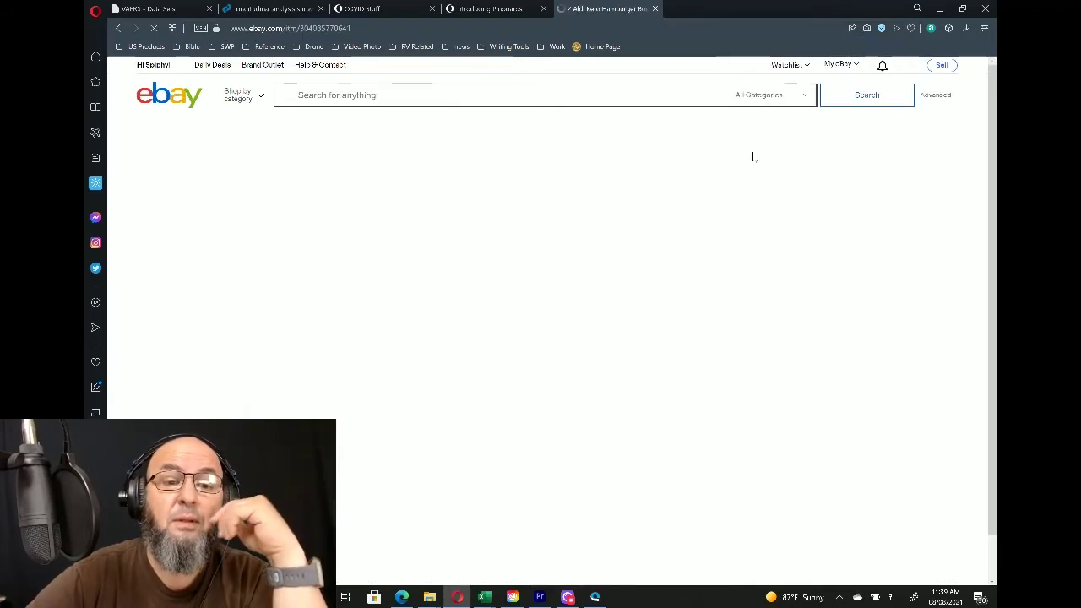
Add the eBay hamburger buns page to a new pinboard and open that pinboard.
mouse_move(875, 74)
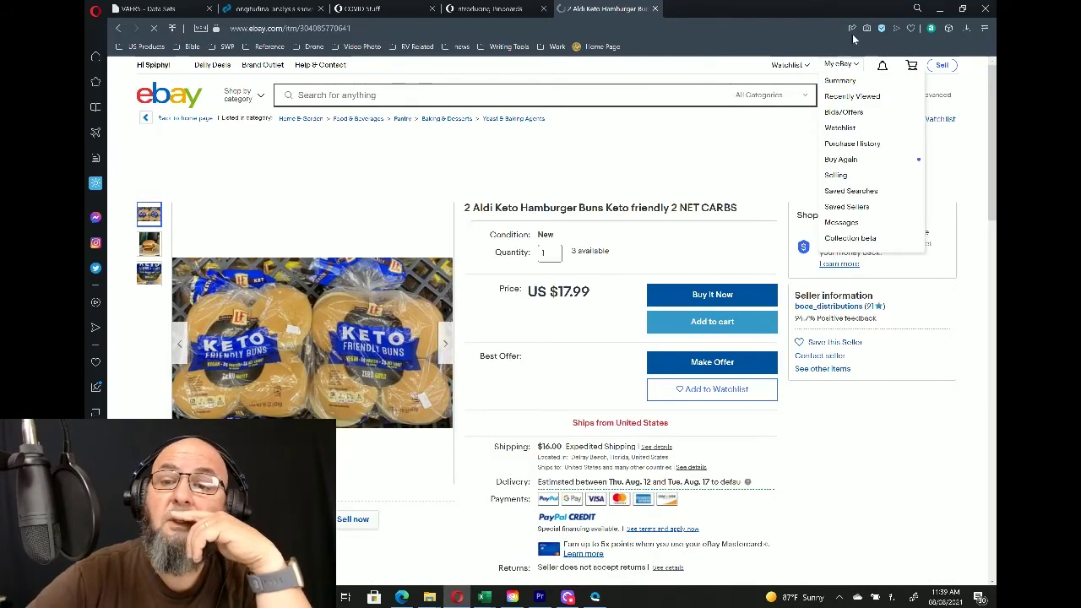
left_click(853, 29)
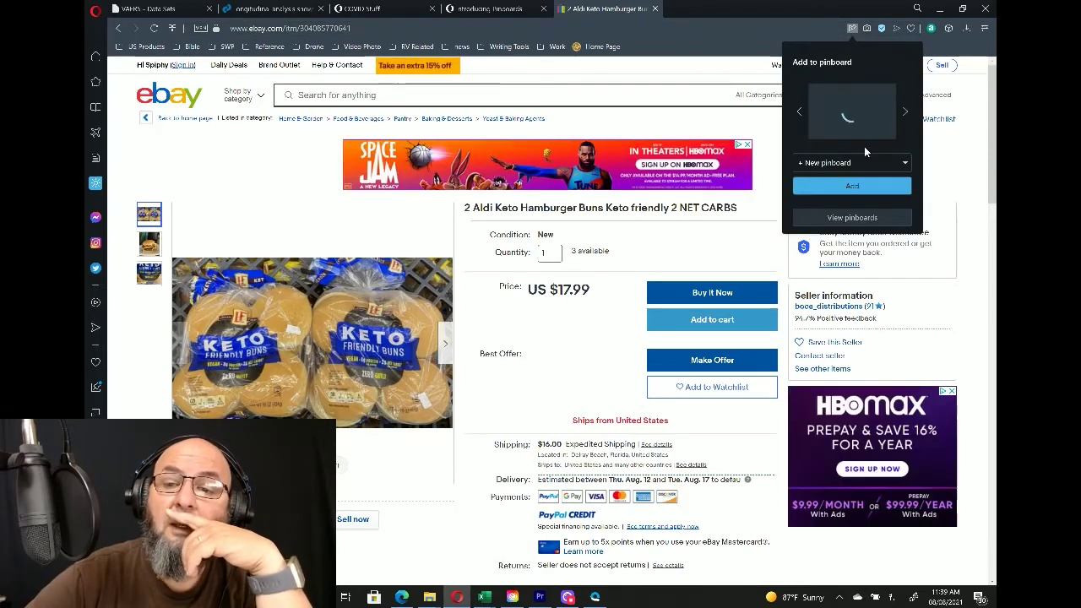
left_click(906, 169)
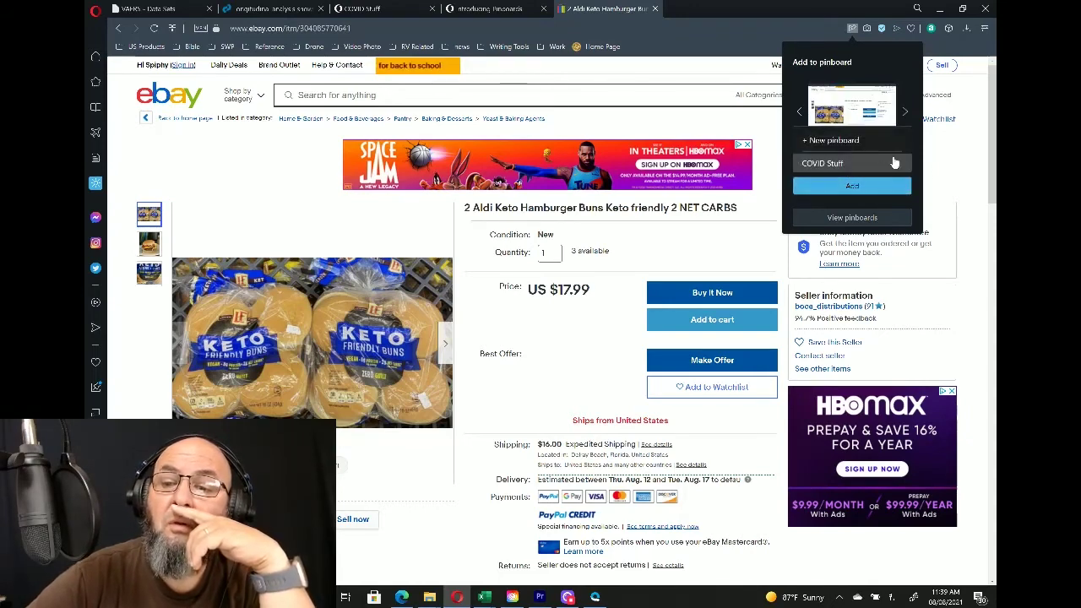
left_click(826, 137)
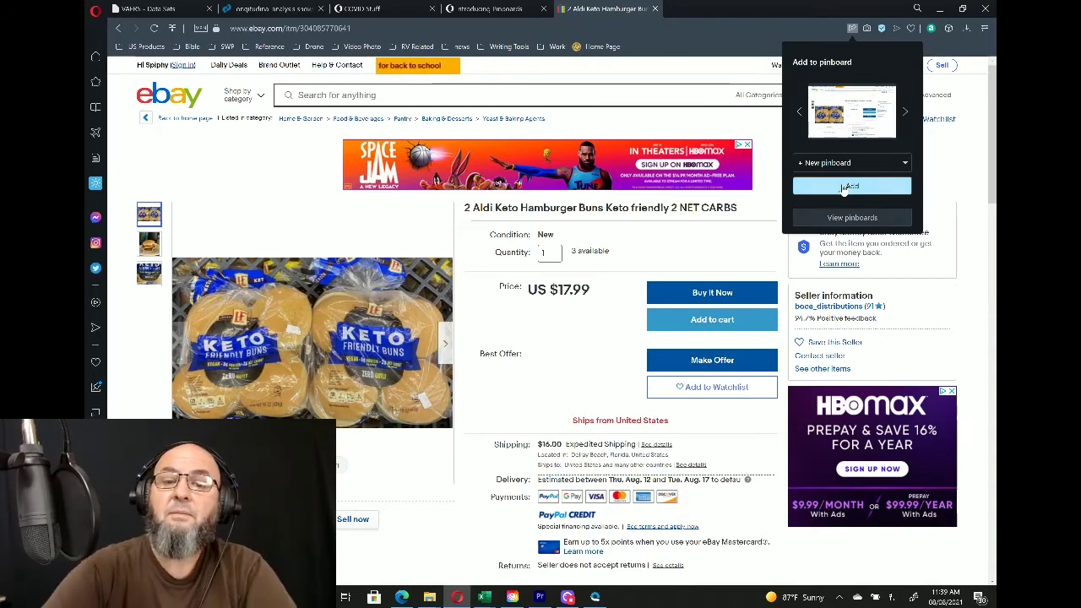
left_click(842, 188)
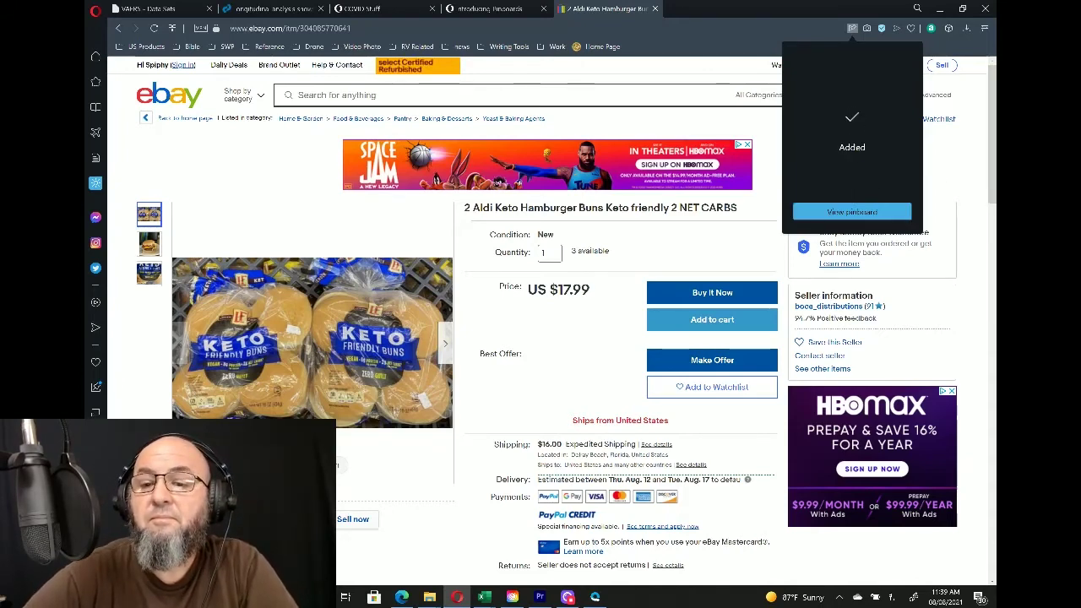
left_click(895, 211)
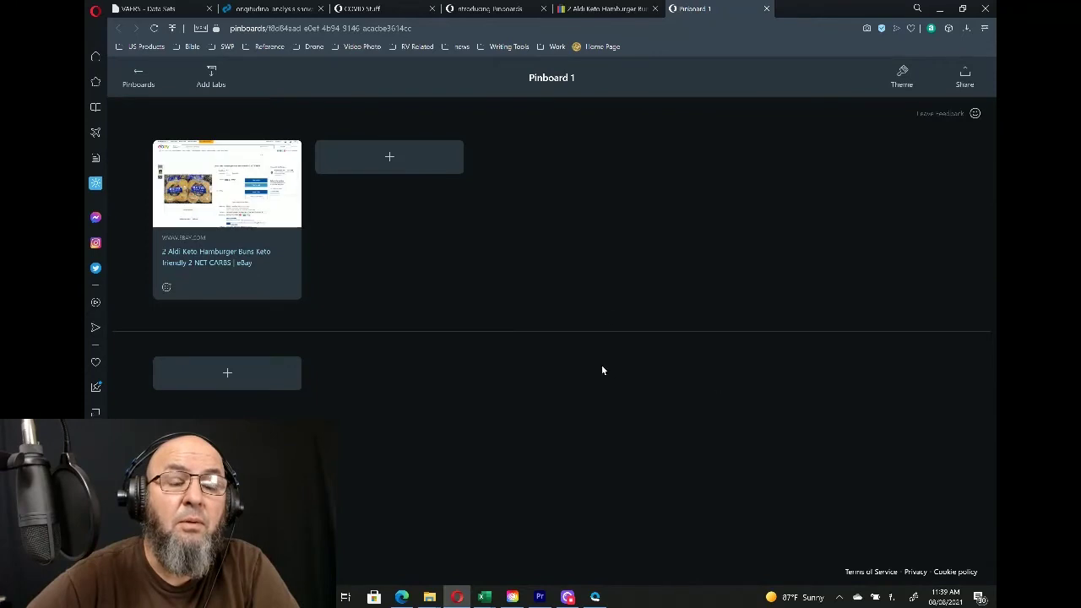
Rename the new pinboard as Low Carb.
left_click(538, 76)
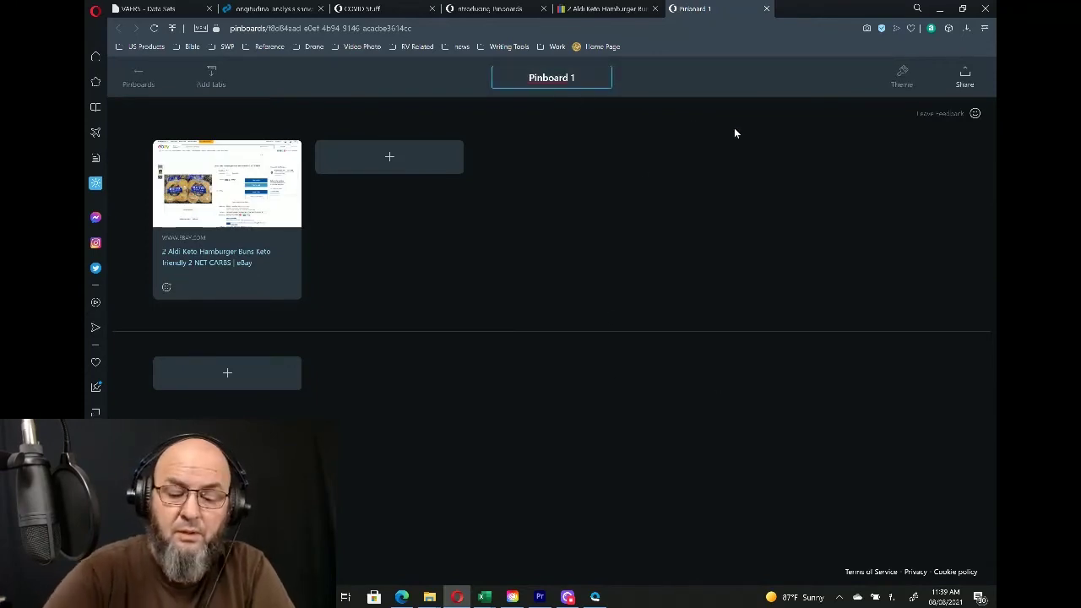
key("ctrl+a")
type("Low Carb\\")
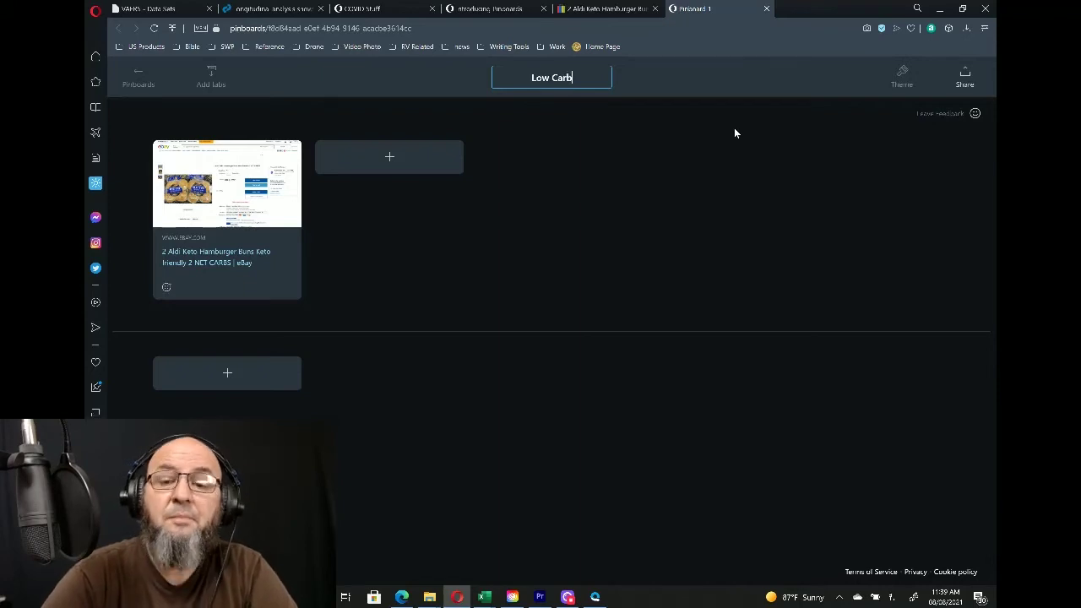
key("Return")
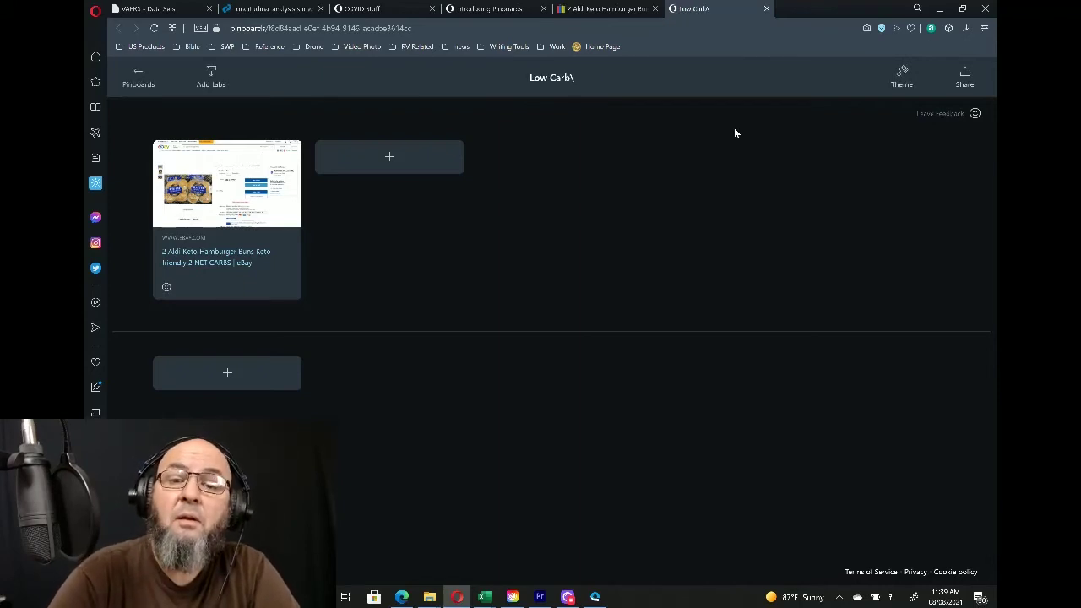
left_click(553, 77)
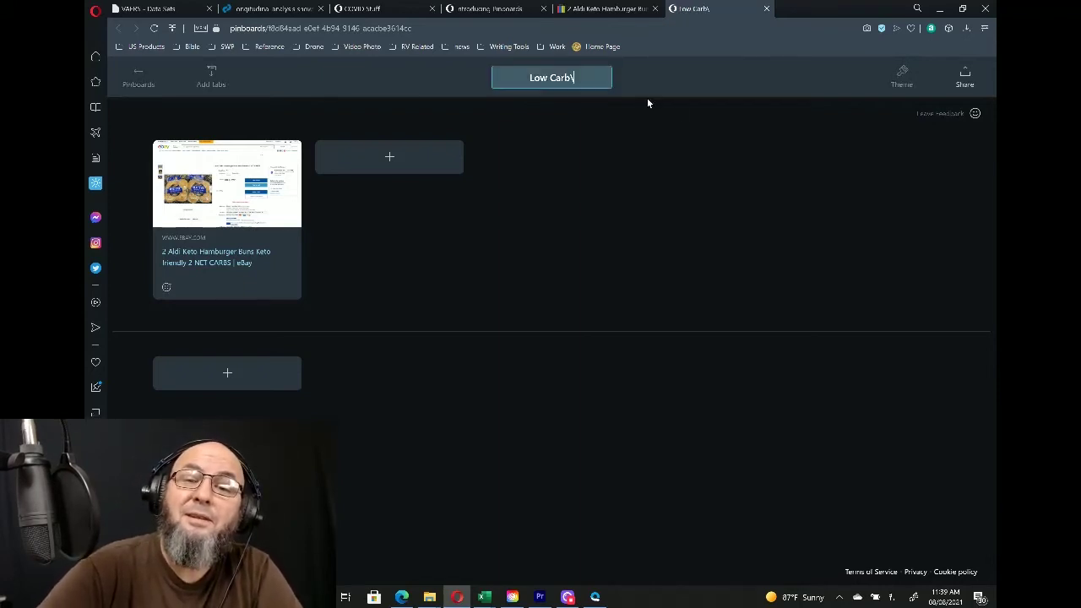
key("BackSpace")
left_click(672, 114)
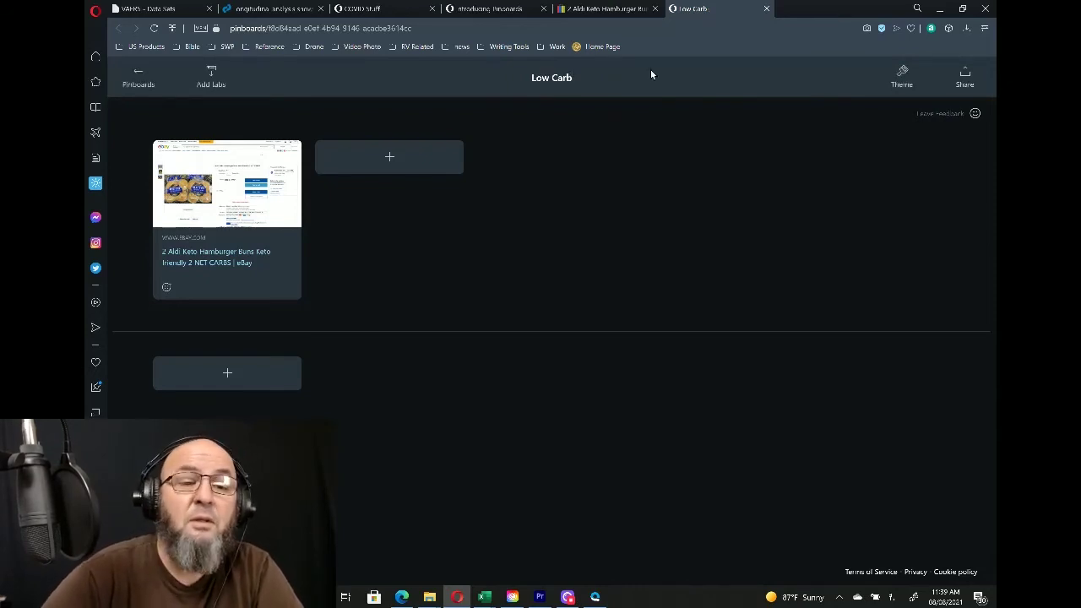
Add the note "These buns are really good! But kind of heavy." to the pinned eBay card, leaving its headline empty.
left_click(228, 138)
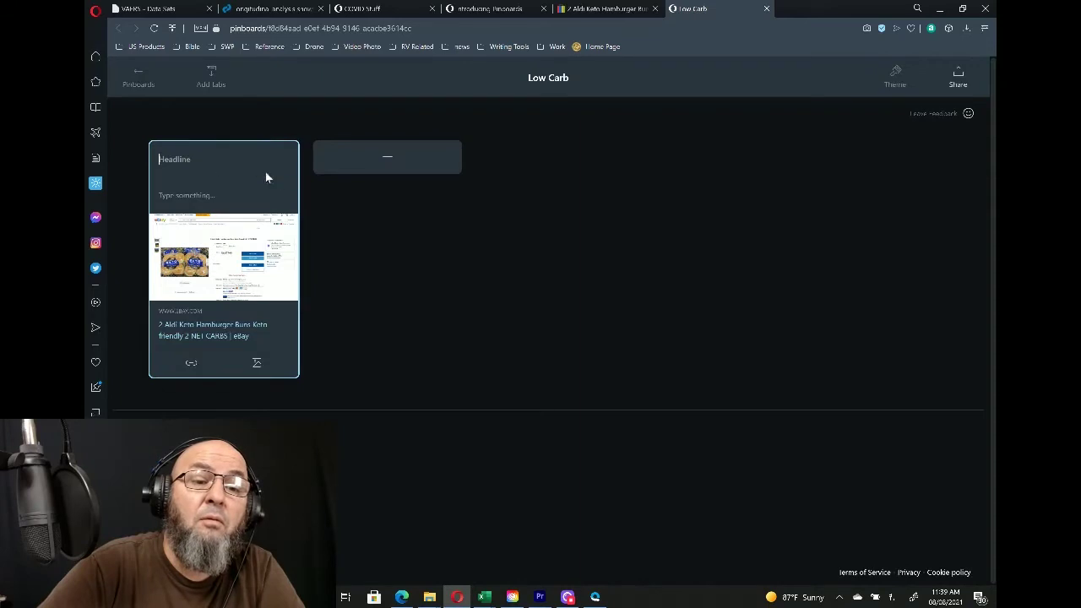
left_click(178, 160)
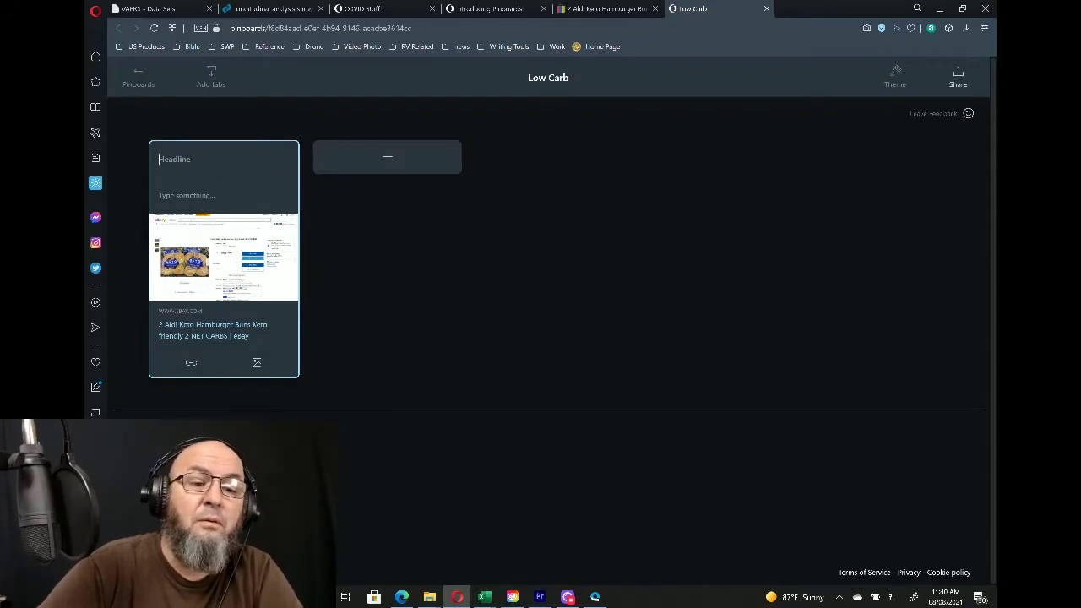
left_click(161, 195)
type("The")
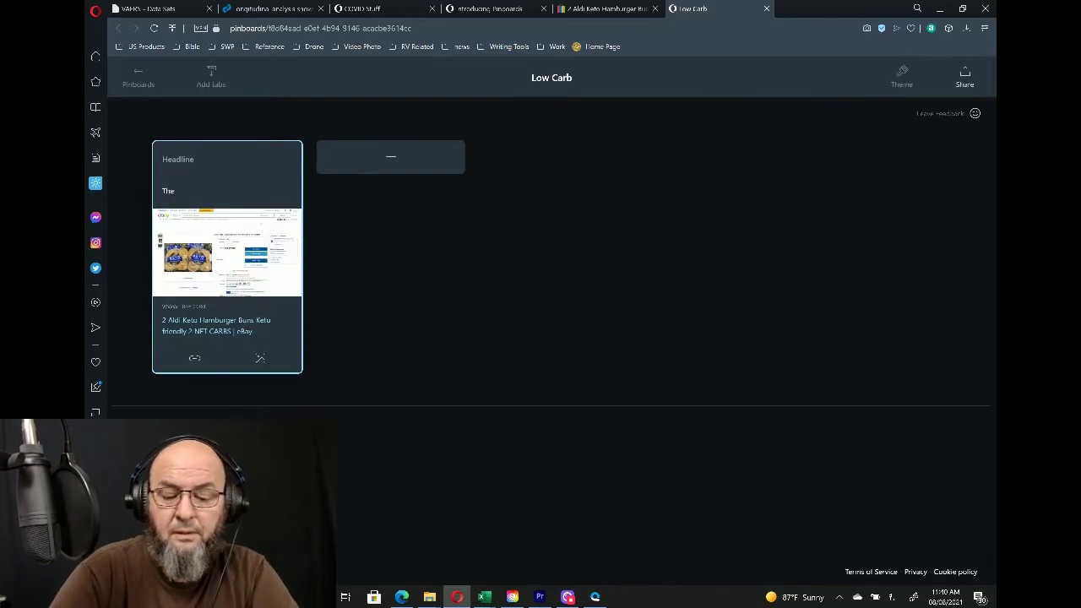
type("se buns are really god")
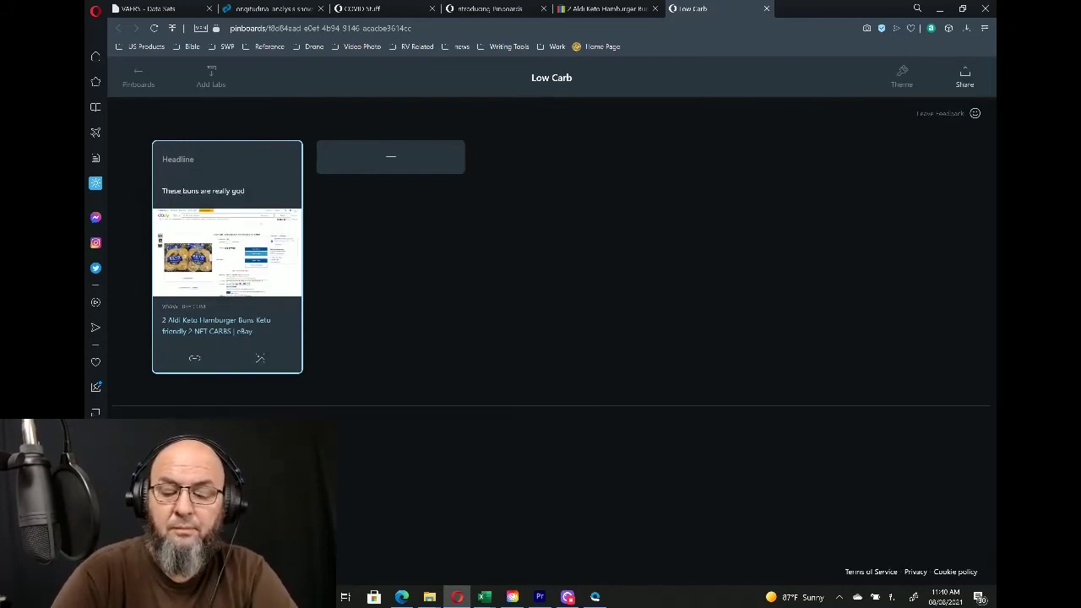
key("BackSpace")
type("od! But kind of heavy.")
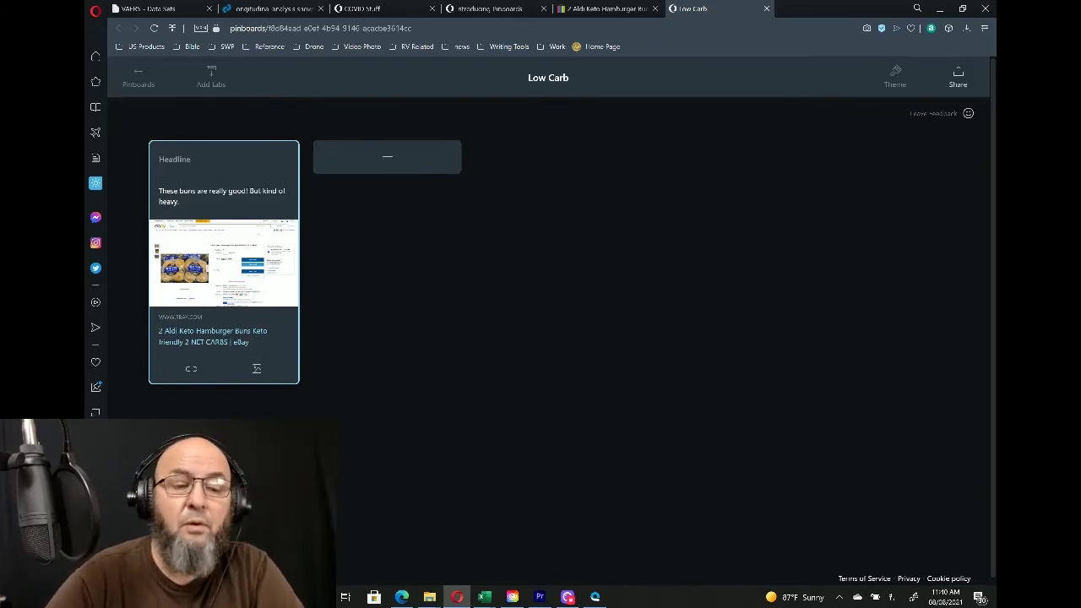
left_click(673, 266)
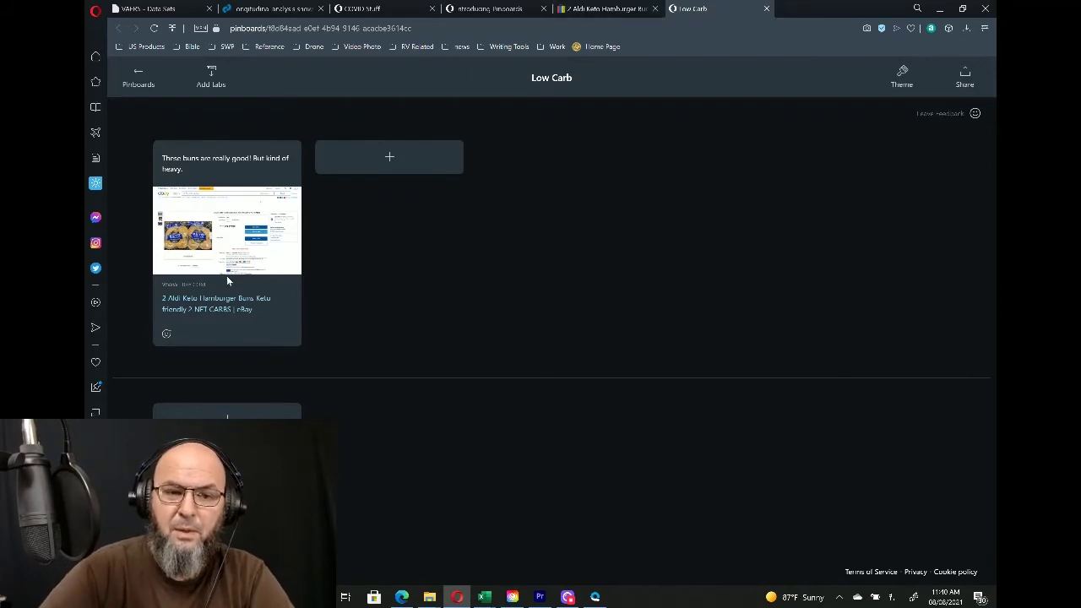
mouse_move(235, 289)
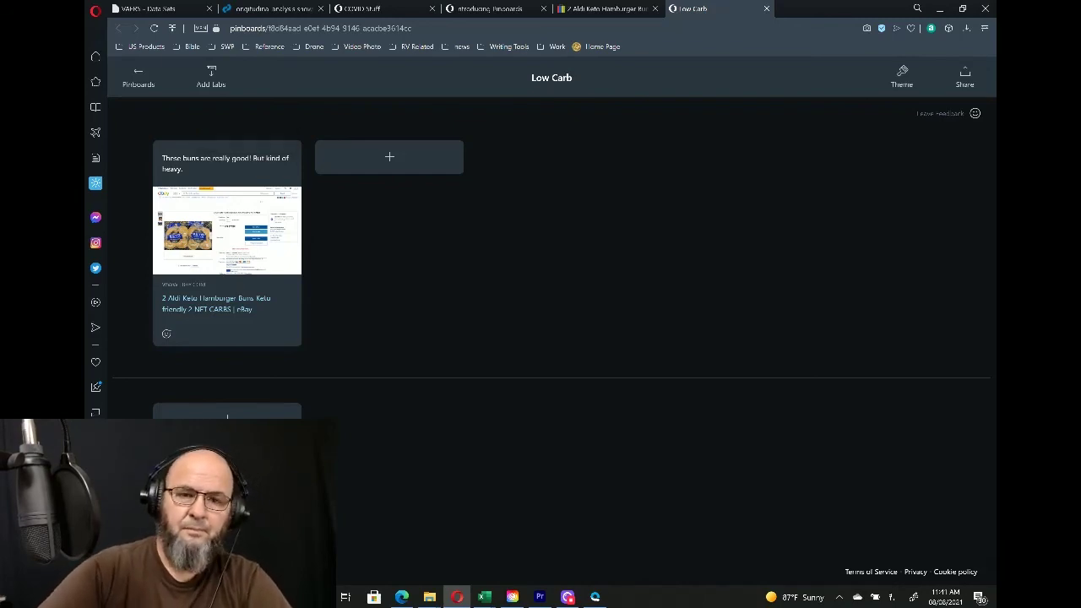
key("alt+Tab")
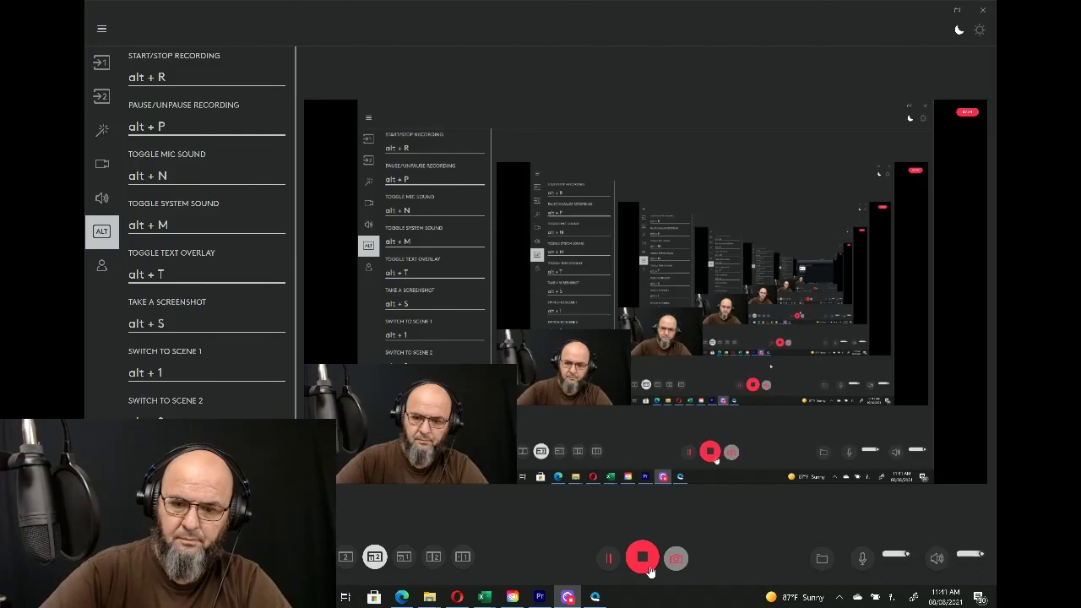